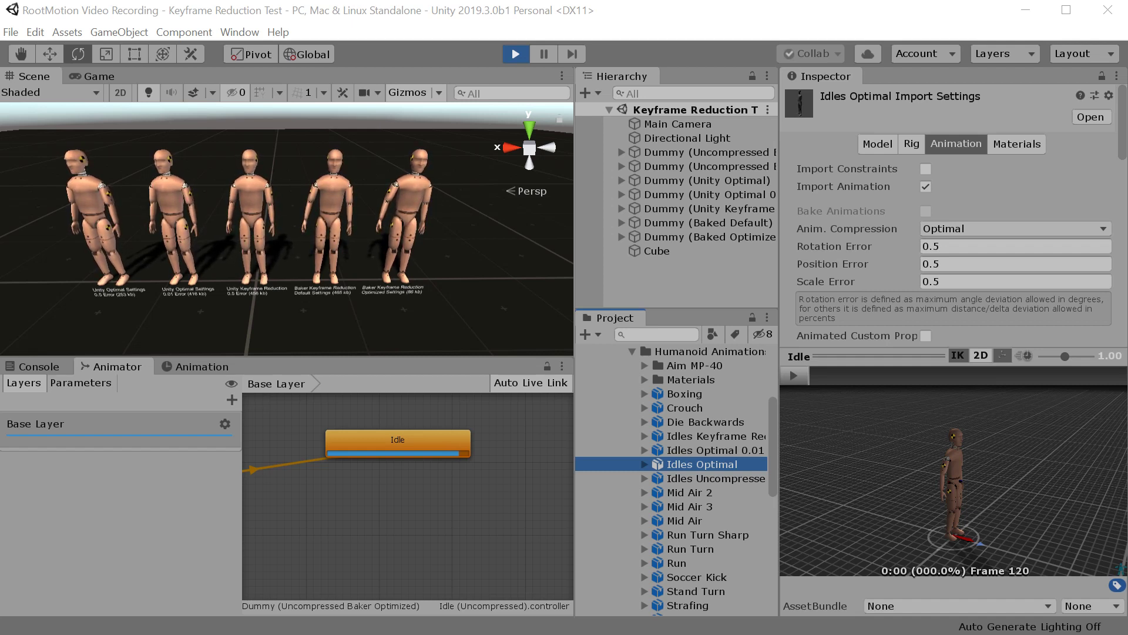
# Examine the feet of the dummy labelled Unity Optimal Settings 0.5 Error up close in the running scene
pyautogui.moveTo(365, 241); pyautogui.dragTo(411, 213, button='middle')
pyautogui.scroll(3, 268, 224)
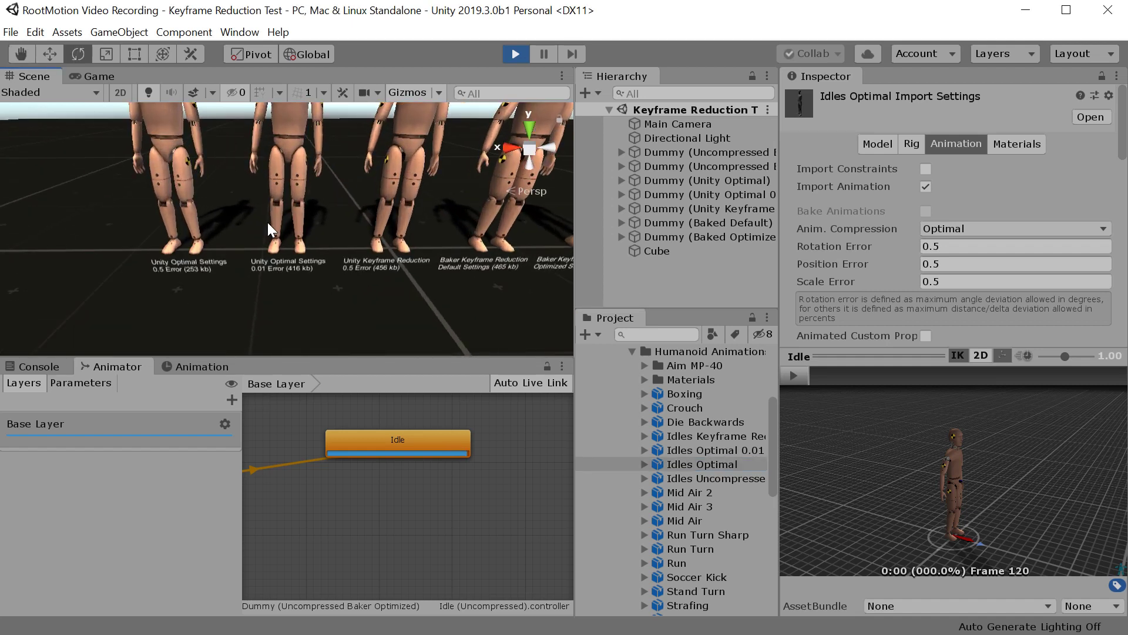
pyautogui.scroll(3, 268, 223)
pyautogui.keyDown('alt'); pyautogui.moveTo(203, 272); pyautogui.dragTo(249, 237); pyautogui.keyUp('alt')
pyautogui.moveTo(249, 238); pyautogui.dragTo(414, 198, button='middle')
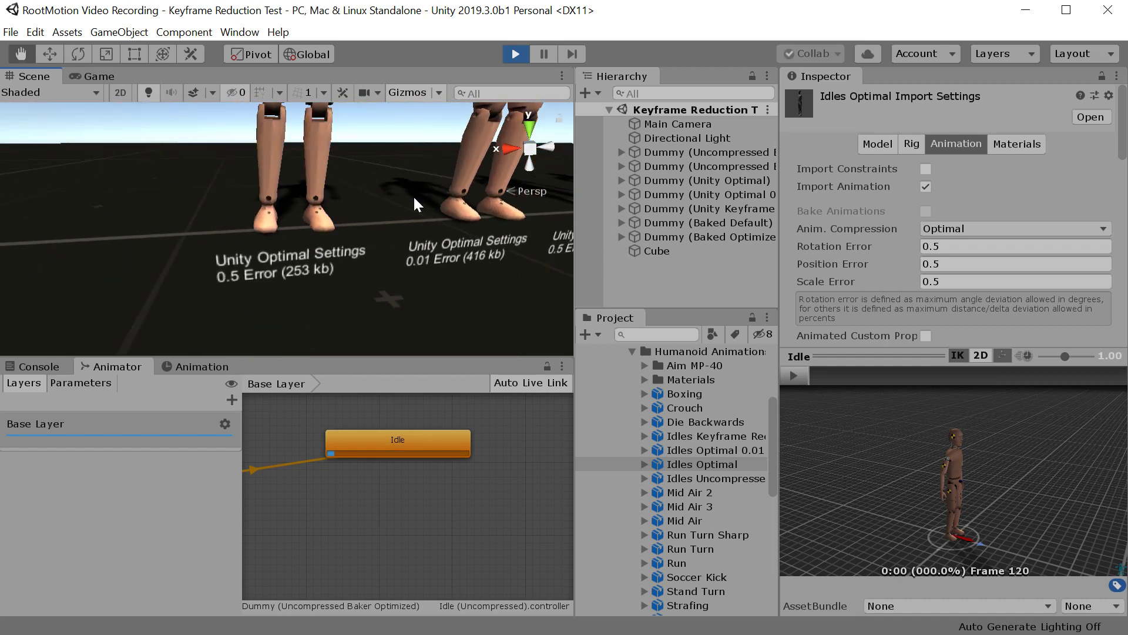
pyautogui.scroll(5, 336, 244)
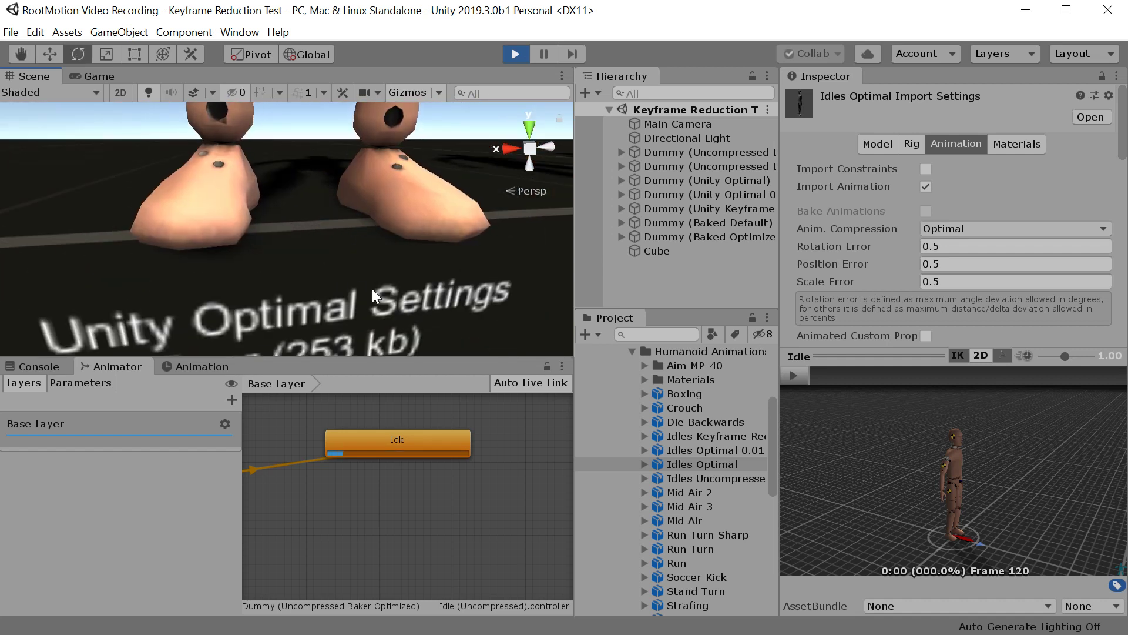
pyautogui.scroll(-5, 372, 287)
pyautogui.keyDown('alt'); pyautogui.moveTo(395, 292); pyautogui.dragTo(373, 266); pyautogui.keyUp('alt')
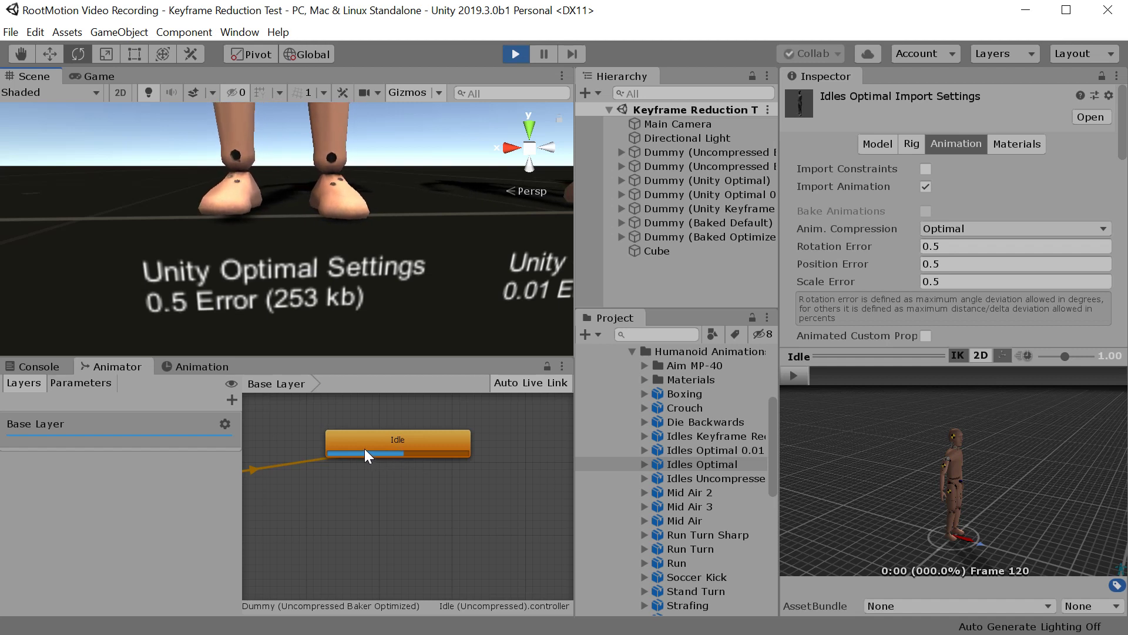
# Review the Idle animator state's settings and the animation import settings of Idles Optimal
pyautogui.click(342, 438)
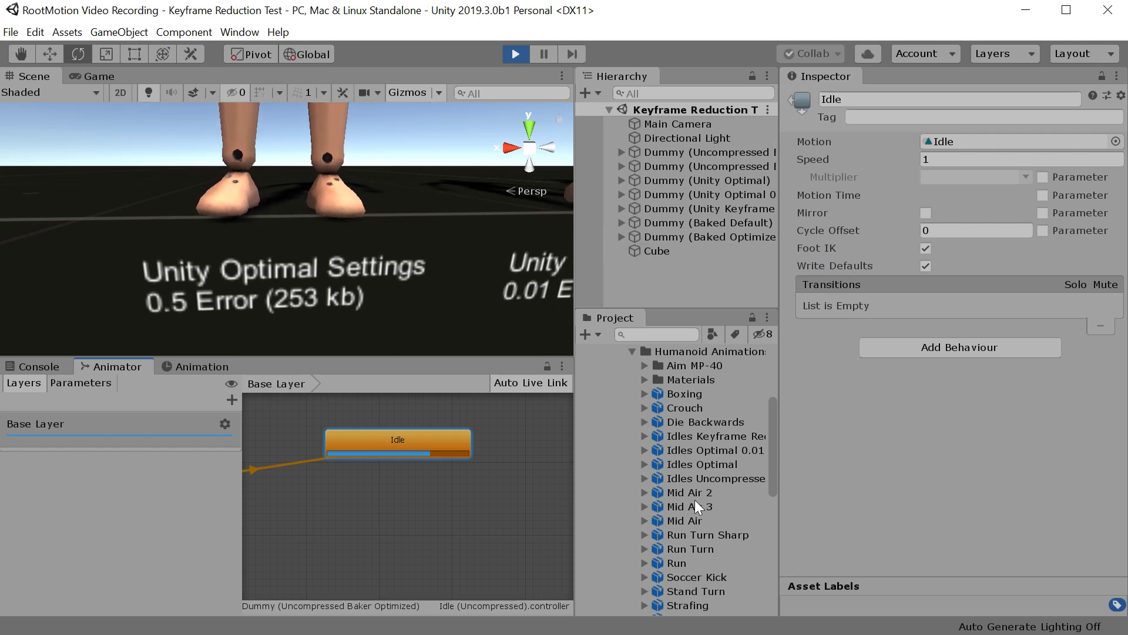
pyautogui.click(697, 465)
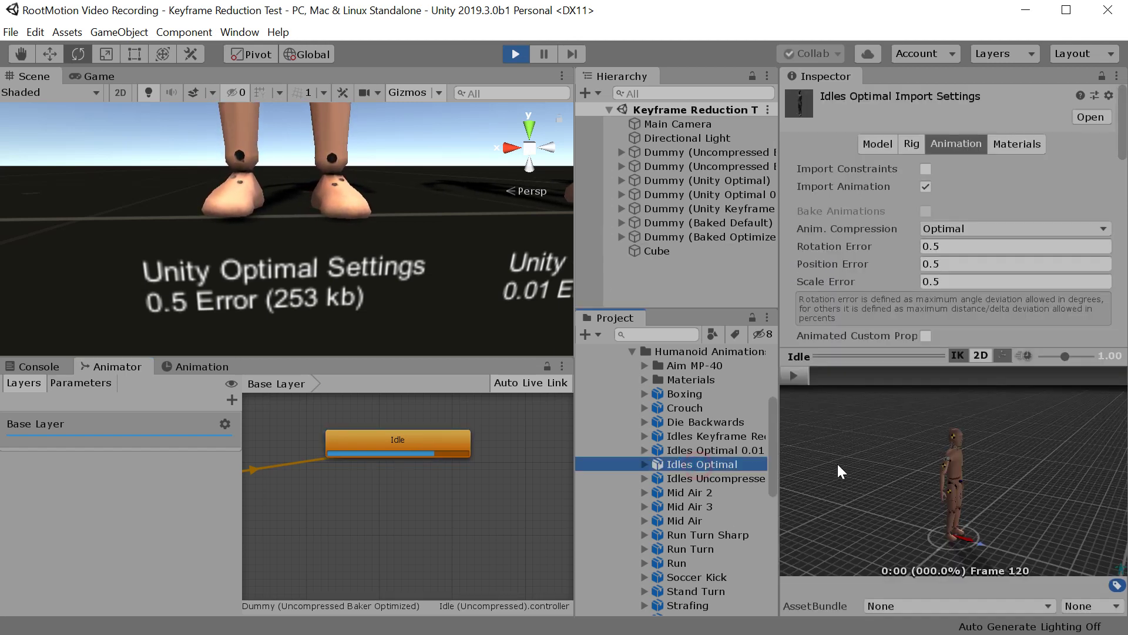
pyautogui.click(957, 357)
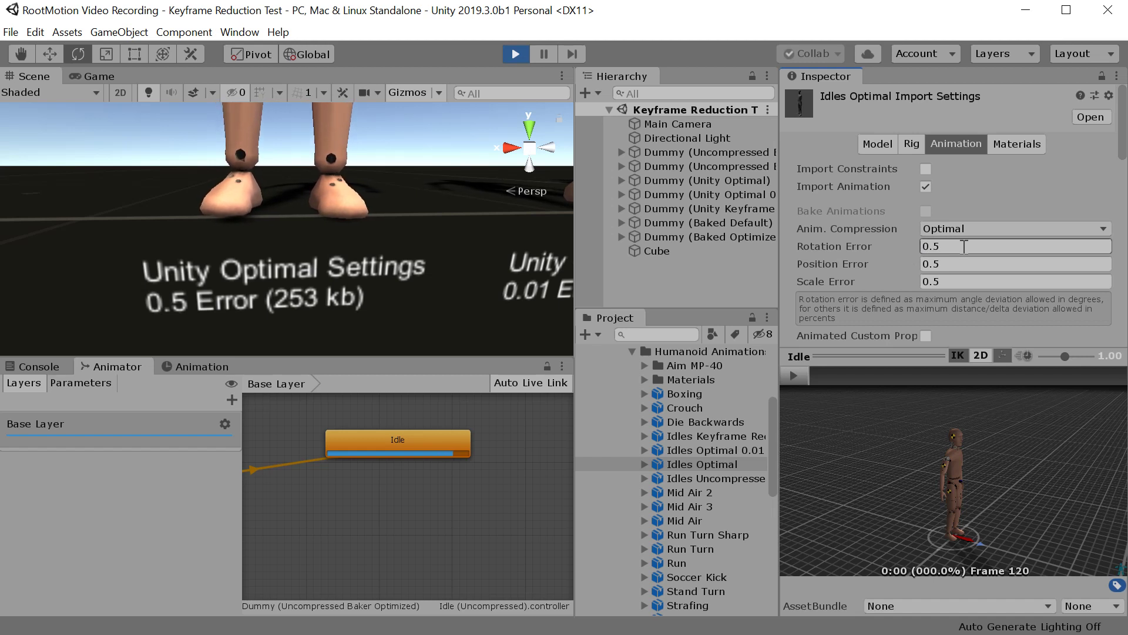
# Review the Humanoid Baker component settings on the Dummy (Uncompressed Baker Optimized) object
pyautogui.click(723, 166)
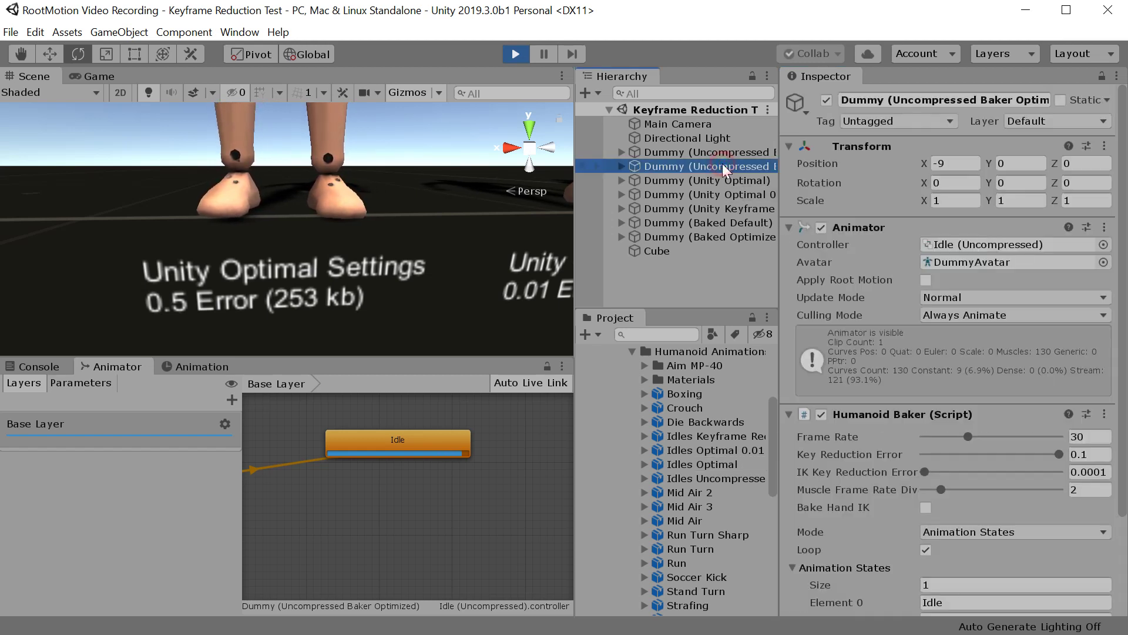
pyautogui.scroll(-3, 932, 318)
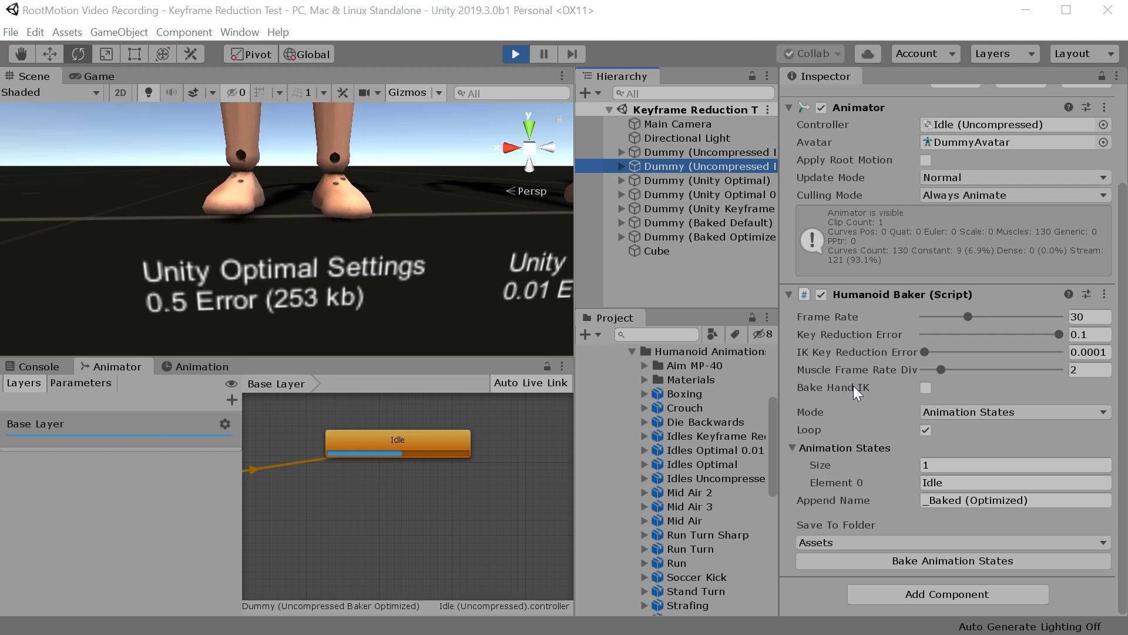
# View the row of dummies and re-examine the foot motion of the Unity Optimal Settings 0.5 Error dummy
pyautogui.scroll(-5, 382, 281)
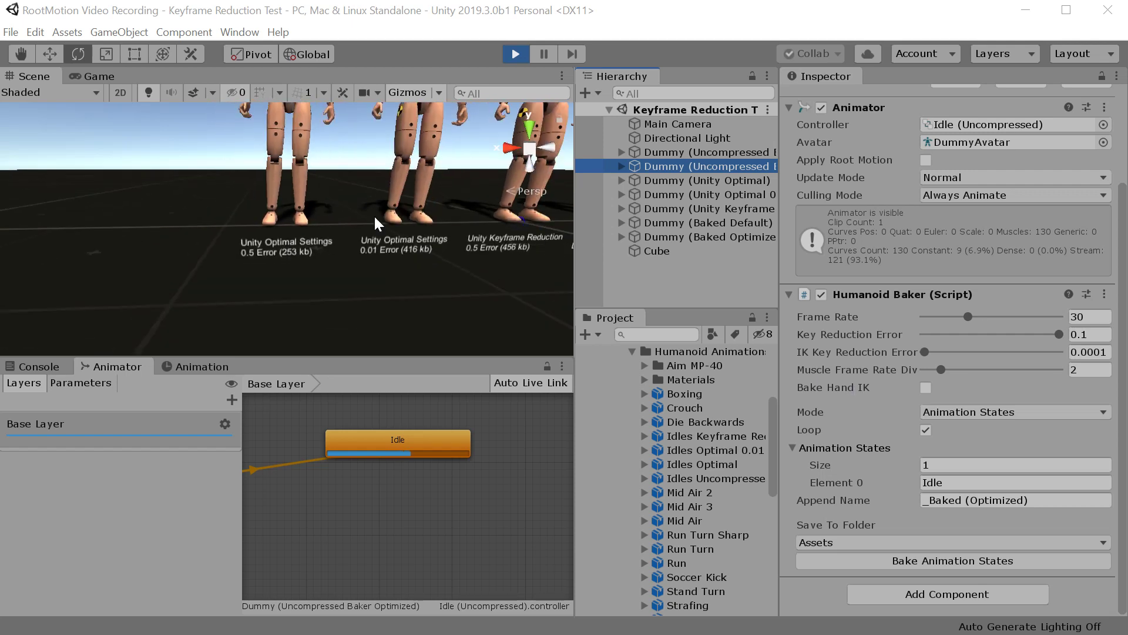
pyautogui.moveTo(375, 217); pyautogui.dragTo(345, 268, button='middle')
pyautogui.scroll(-2, 342, 278)
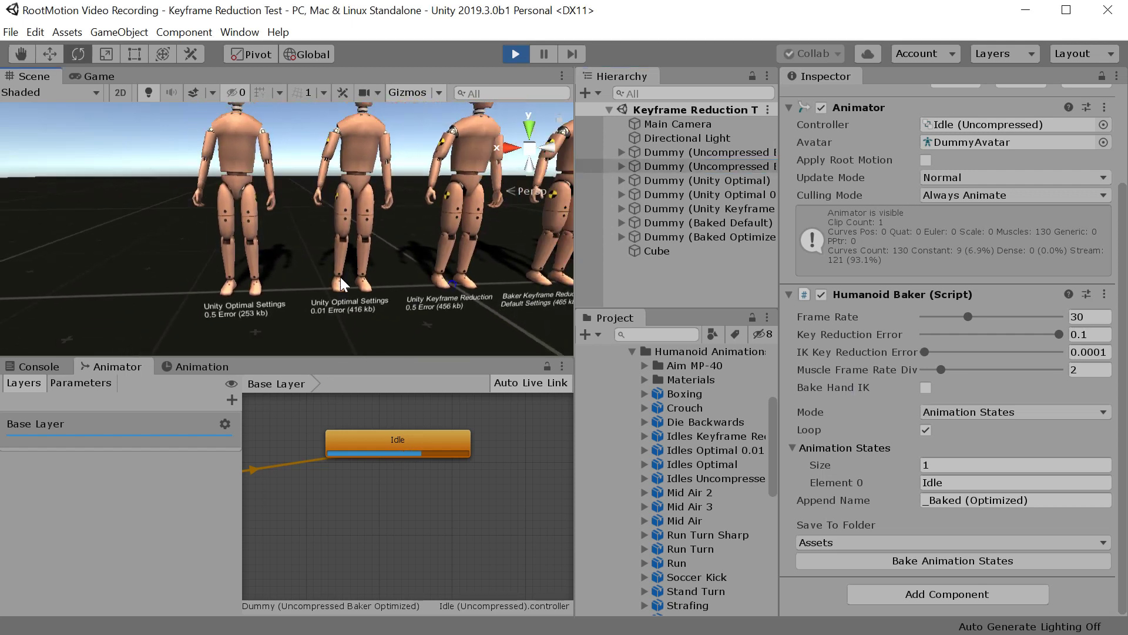
pyautogui.keyDown('alt'); pyautogui.moveTo(361, 275); pyautogui.dragTo(321, 276); pyautogui.keyUp('alt')
pyautogui.moveTo(320, 277); pyautogui.dragTo(376, 196, button='middle')
pyautogui.scroll(10, 323, 265)
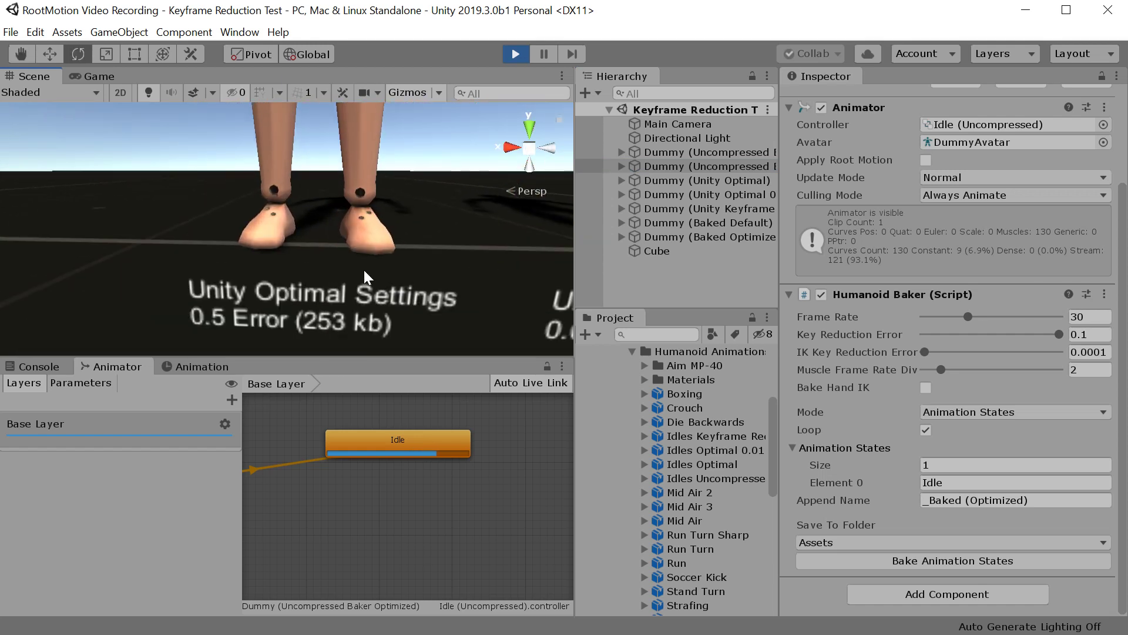
pyautogui.moveTo(365, 269); pyautogui.dragTo(392, 276, button='right')
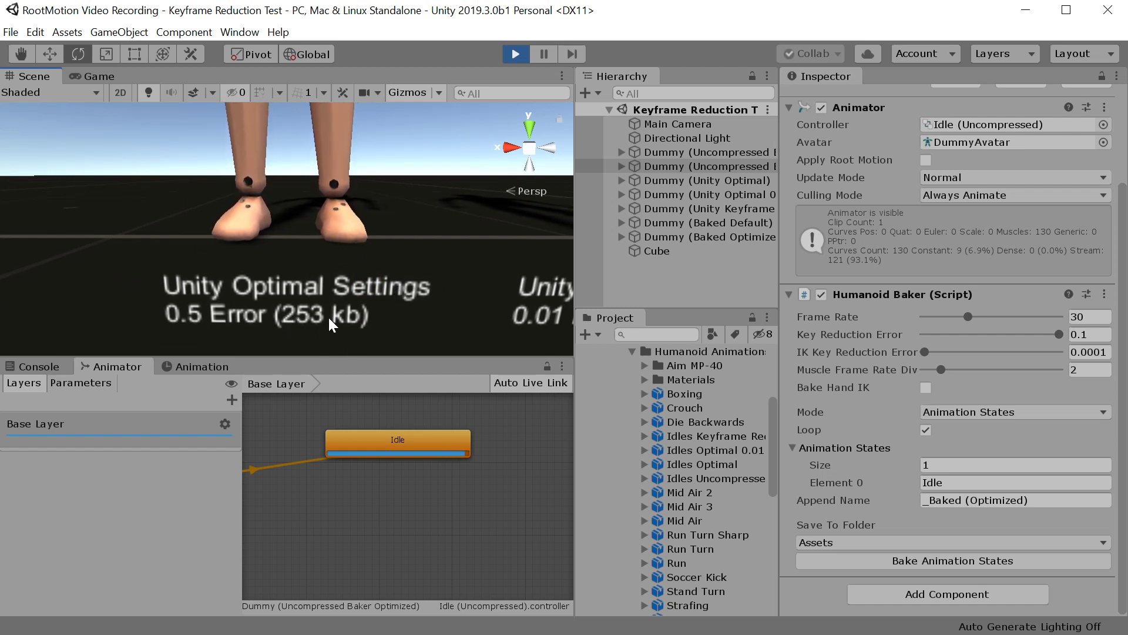
pyautogui.keyDown('alt'); pyautogui.moveTo(308, 266); pyautogui.dragTo(289, 275); pyautogui.keyUp('alt')
# View the Unity Optimal Settings 0.01 Error dummy's feet and check the import settings of Idles Optimal 0.01
pyautogui.moveTo(448, 290); pyautogui.dragTo(272, 265, button='middle')
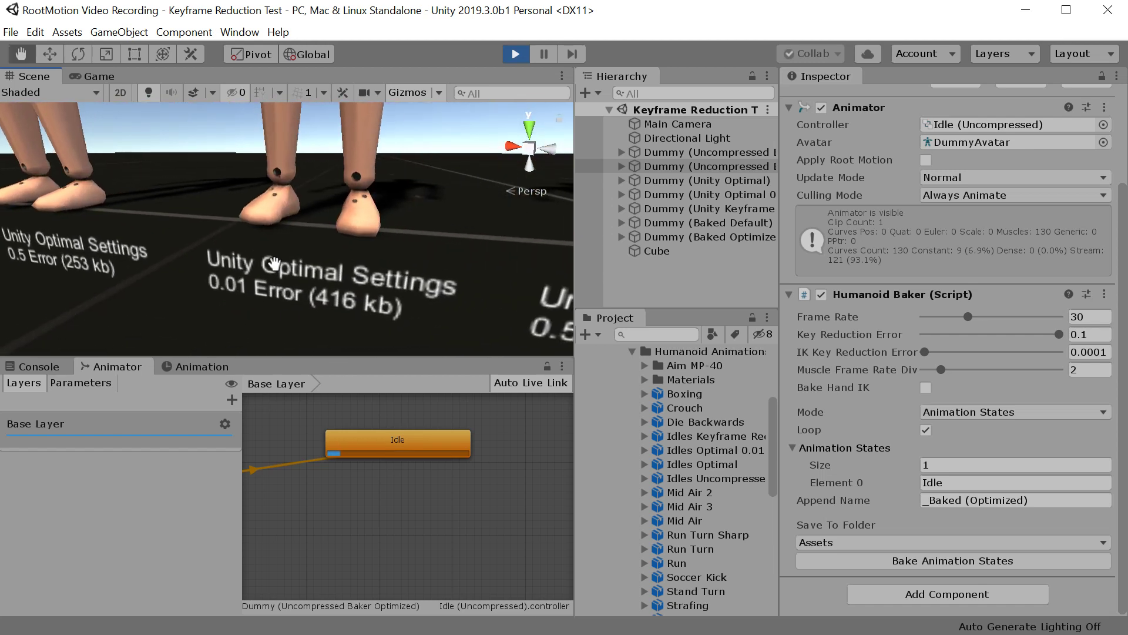
pyautogui.keyDown('alt'); pyautogui.moveTo(347, 291); pyautogui.dragTo(385, 290); pyautogui.keyUp('alt')
pyautogui.moveTo(259, 270); pyautogui.dragTo(207, 265, button='middle')
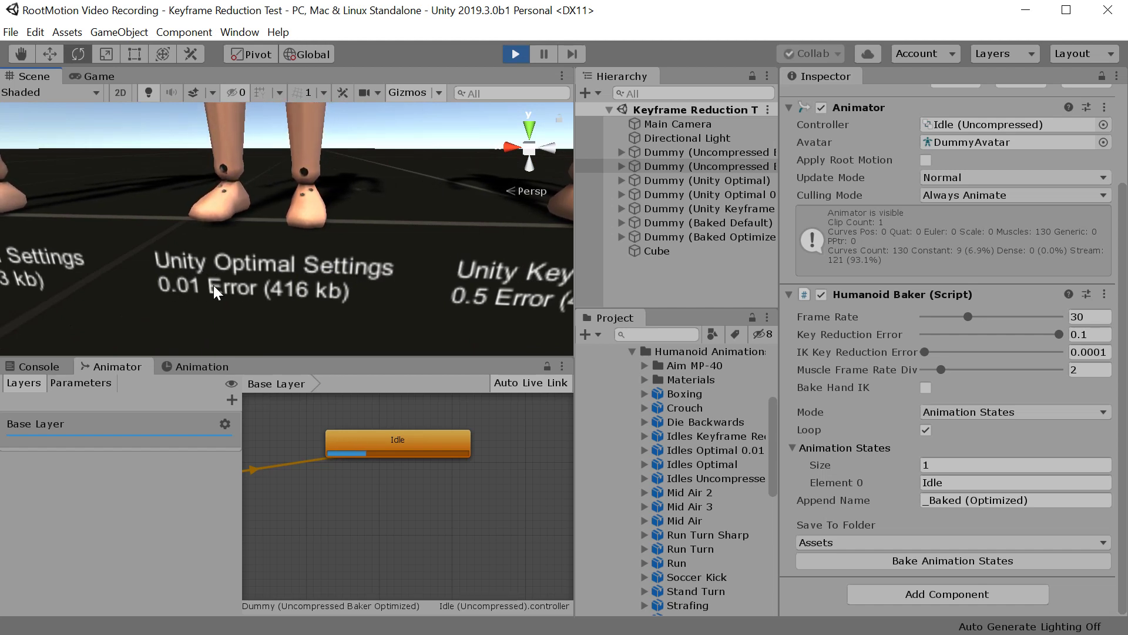
pyautogui.click(718, 436)
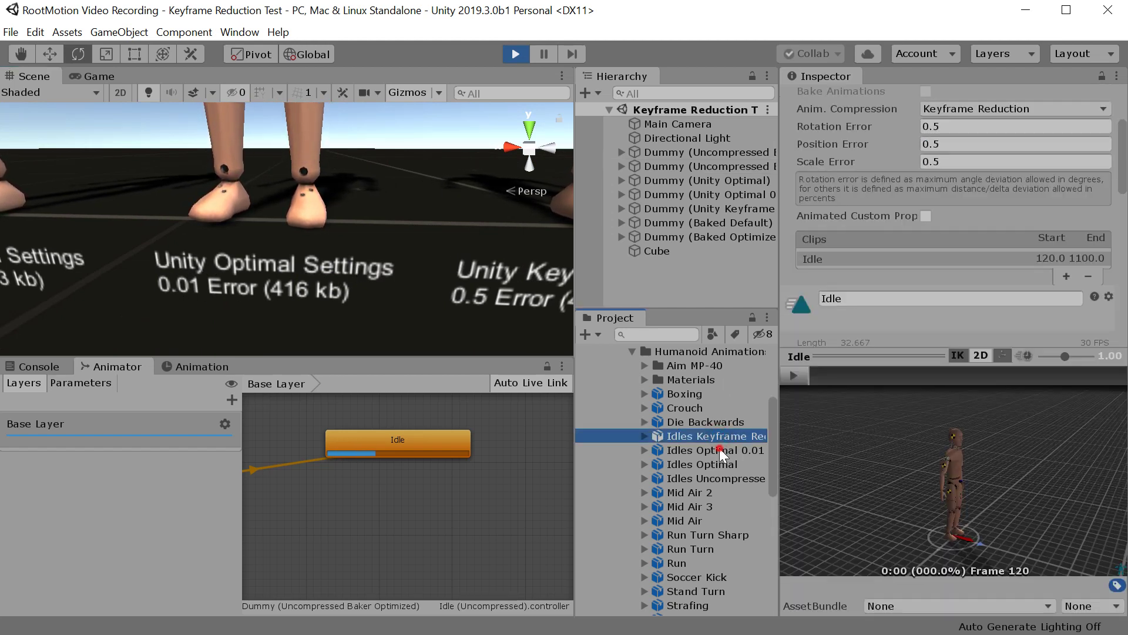
pyautogui.click(719, 450)
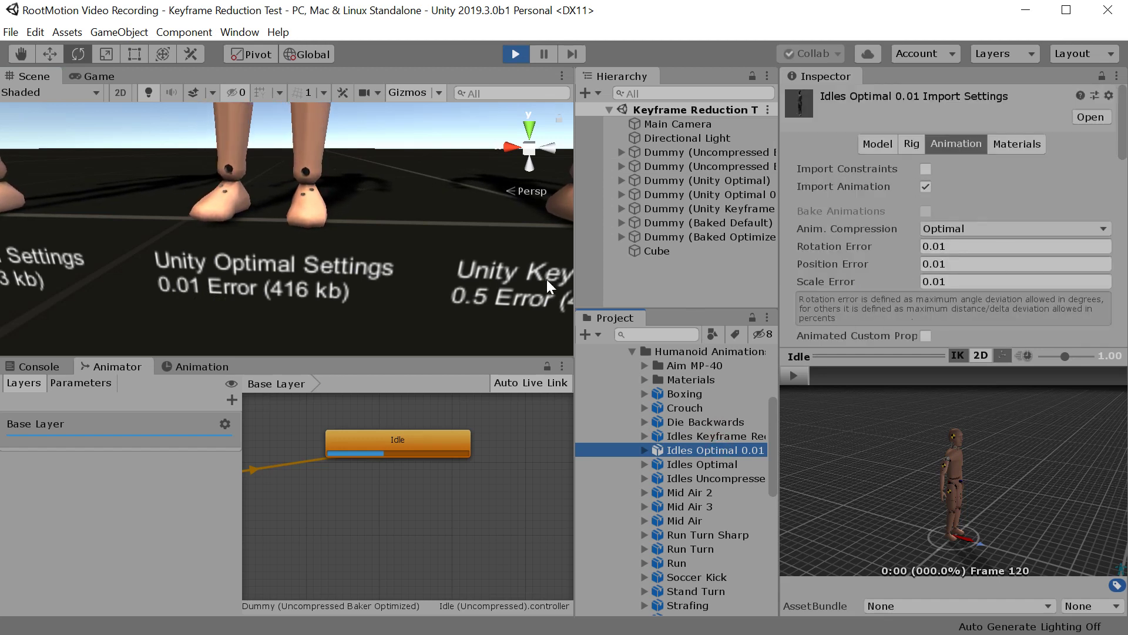
# Examine the foot motion of the Unity Optimal Settings 0.01 Error dummy at close range
pyautogui.scroll(3, 309, 238)
pyautogui.keyDown('alt'); pyautogui.moveTo(309, 238); pyautogui.dragTo(298, 273); pyautogui.keyUp('alt')
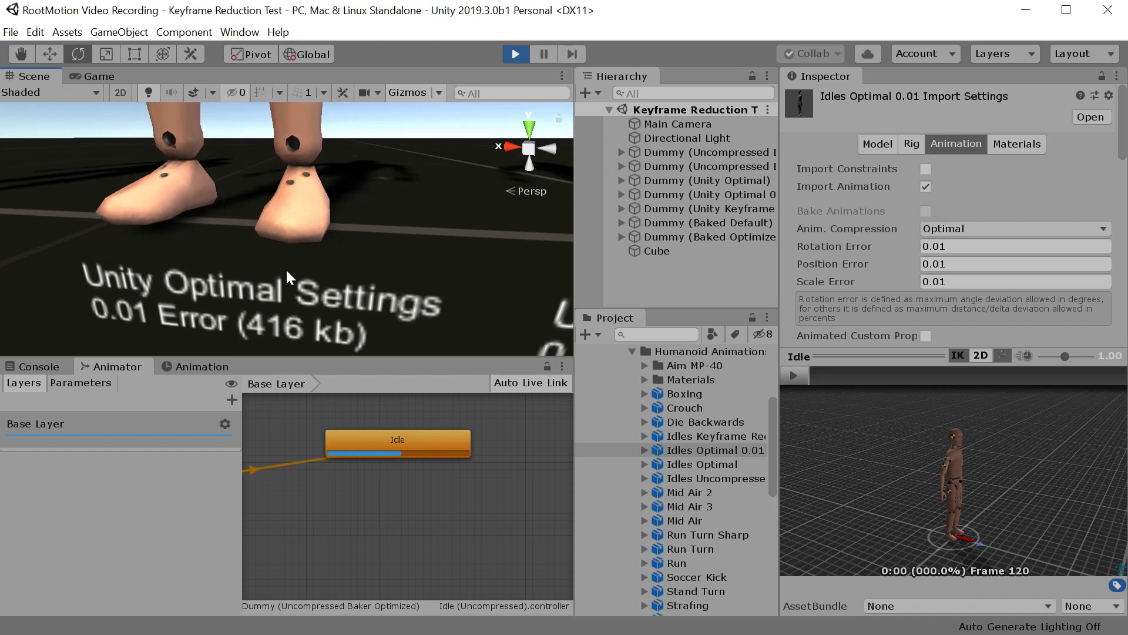
pyautogui.scroll(-2, 285, 268)
pyautogui.scroll(2, 288, 299)
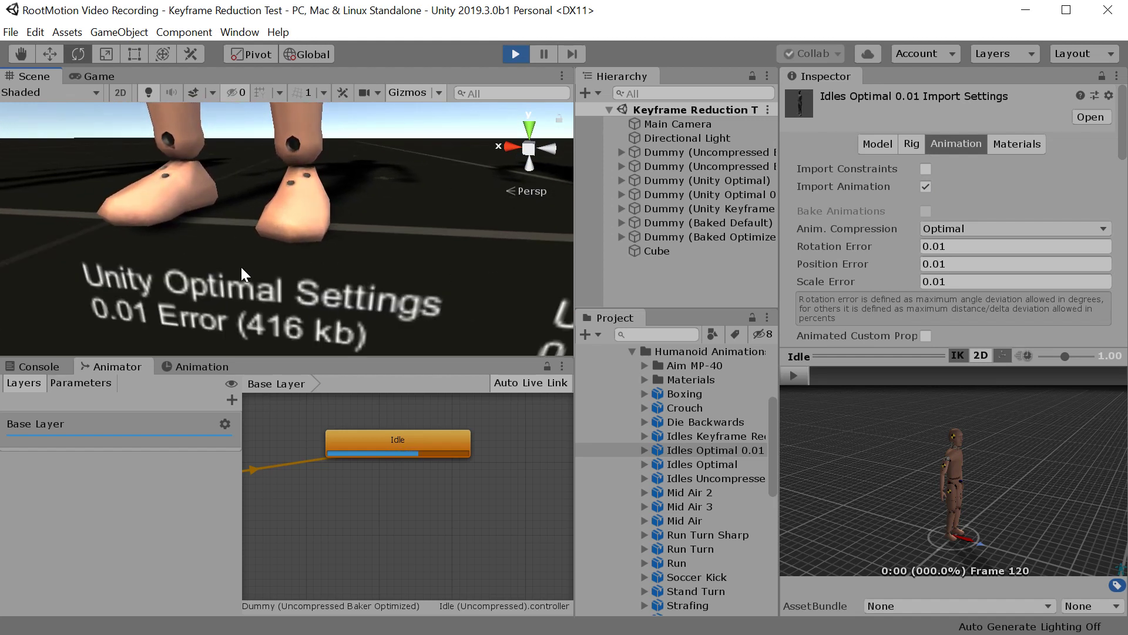
pyautogui.scroll(-2, 241, 267)
# Examine the Unity Keyframe Reduction dummy's feet and review the animation compression options of Idles Keyframe Reduction, keeping Keyframe Reduction selected
pyautogui.scroll(-2, 394, 269)
pyautogui.moveTo(394, 269); pyautogui.dragTo(275, 270, button='middle')
pyautogui.scroll(3, 276, 272)
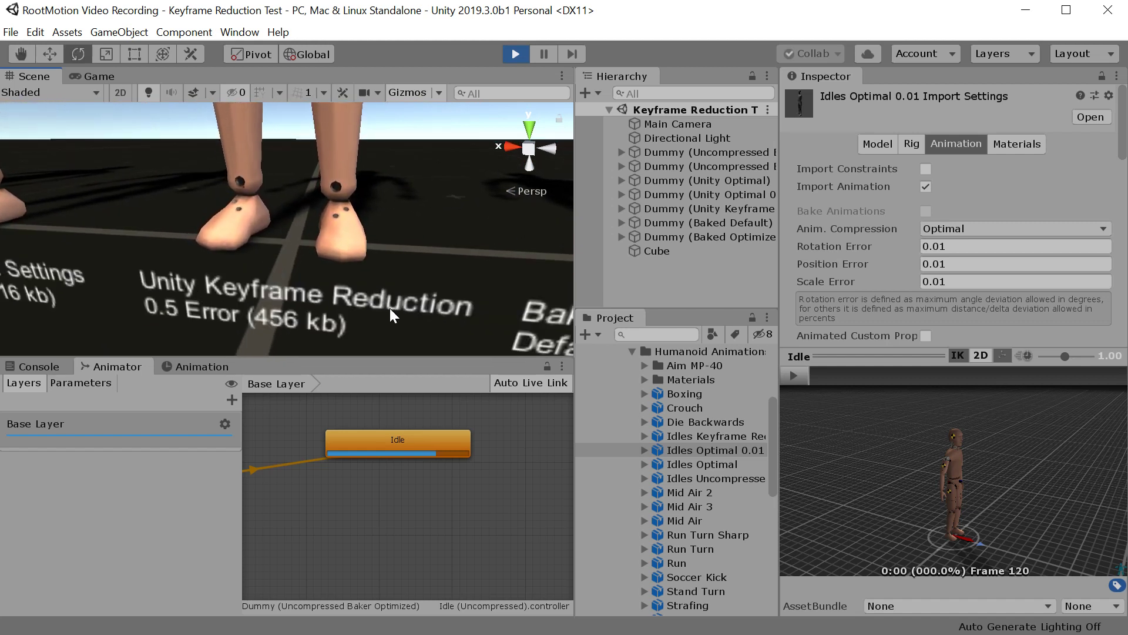
pyautogui.click(710, 434)
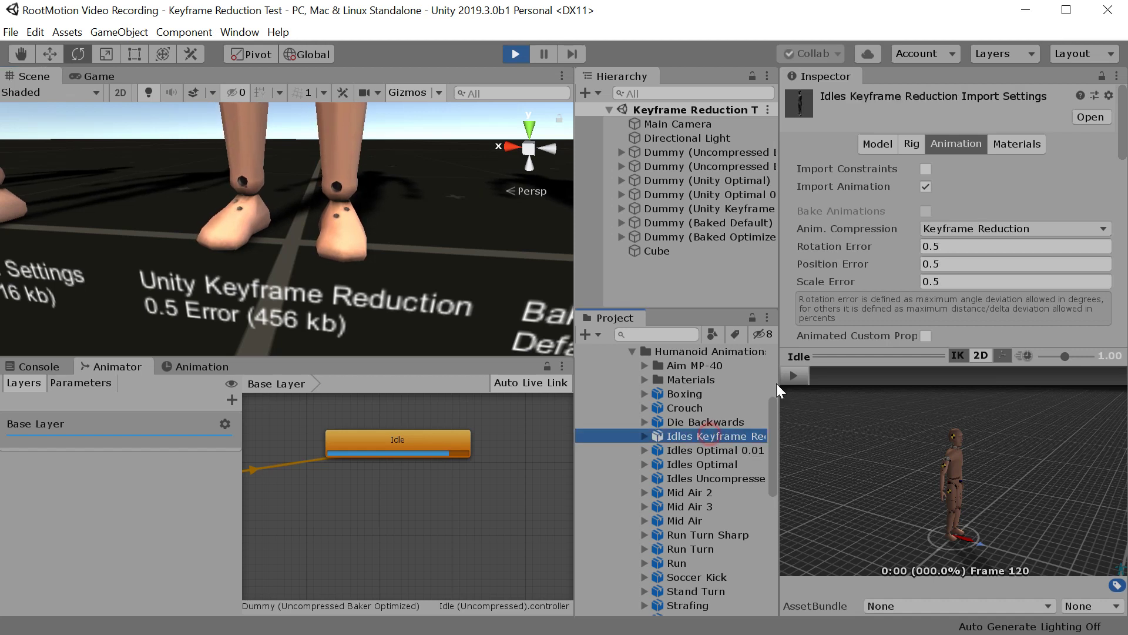
pyautogui.click(967, 228)
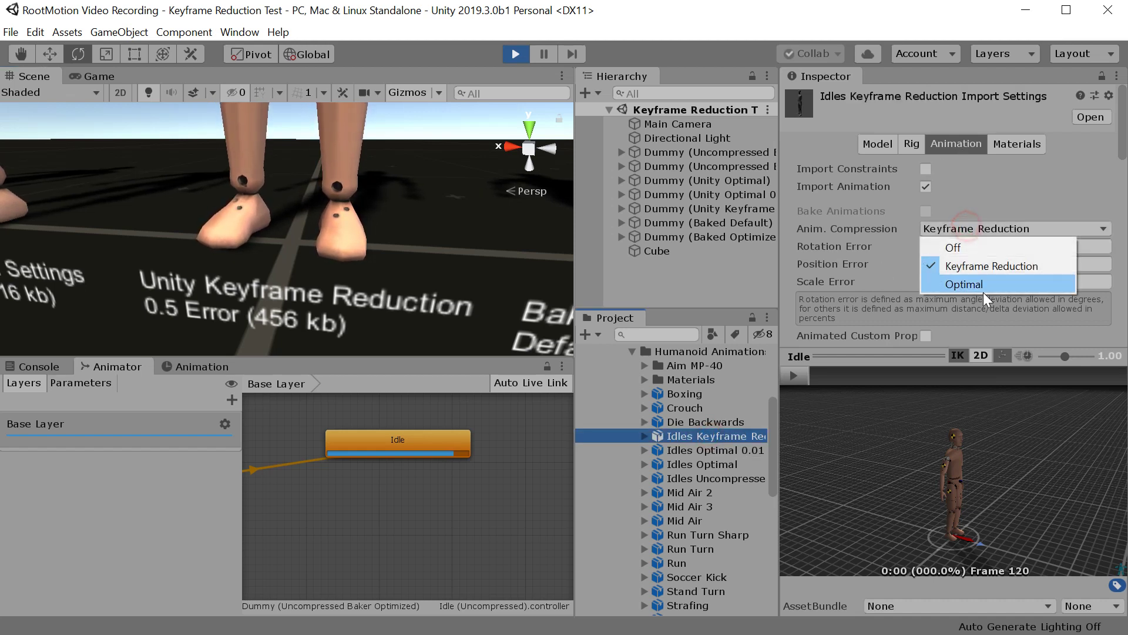
pyautogui.click(1007, 268)
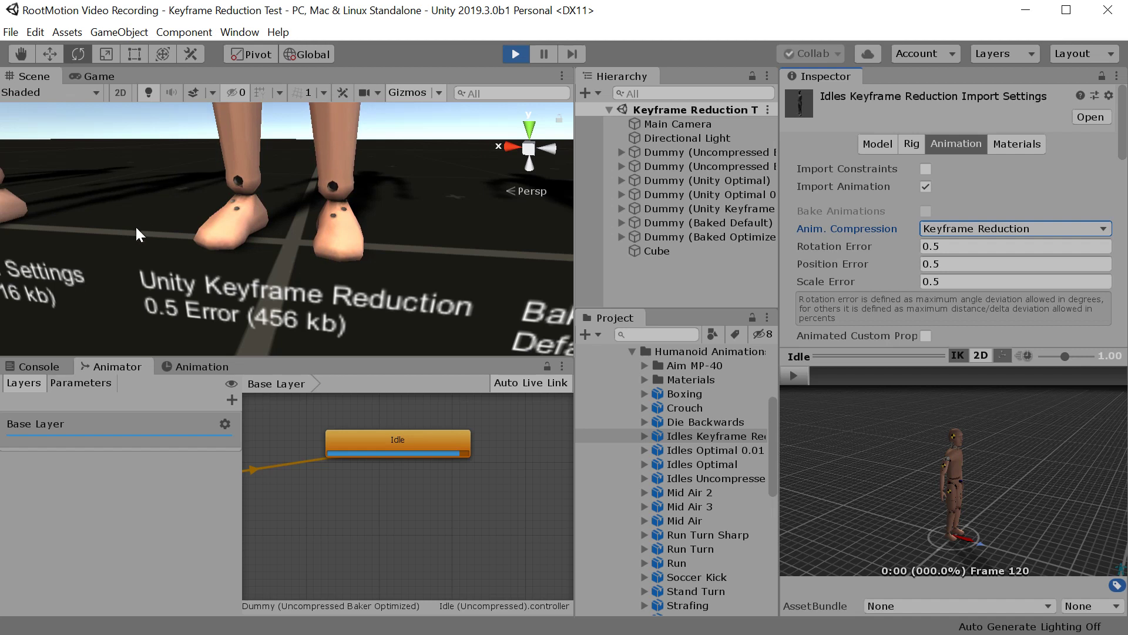
pyautogui.scroll(-2, 262, 232)
pyautogui.scroll(2, 269, 259)
pyautogui.keyDown('alt'); pyautogui.moveTo(282, 289); pyautogui.dragTo(311, 325); pyautogui.keyUp('alt')
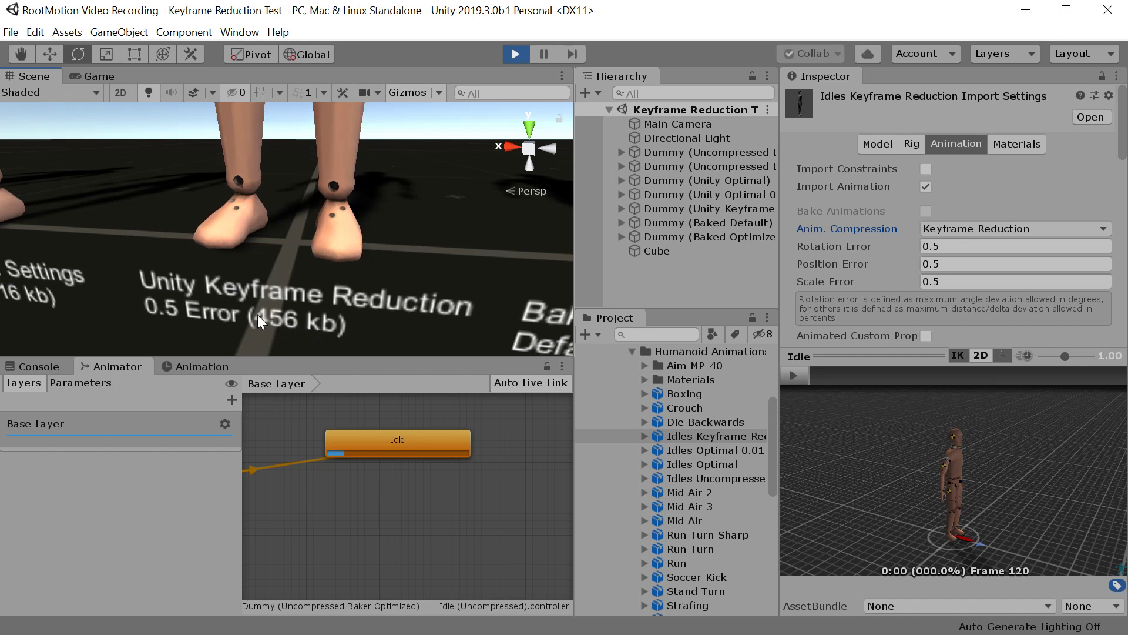
# Examine the foot motion of the dummy labelled Baker Keyframe Reduction Default Settings
pyautogui.scroll(-3, 294, 272)
pyautogui.moveTo(358, 279); pyautogui.dragTo(229, 285, button='middle')
pyautogui.keyDown('alt'); pyautogui.moveTo(330, 289); pyautogui.dragTo(340, 270); pyautogui.keyUp('alt')
pyautogui.scroll(3, 339, 270)
pyautogui.moveTo(317, 276); pyautogui.dragTo(270, 308, button='middle')
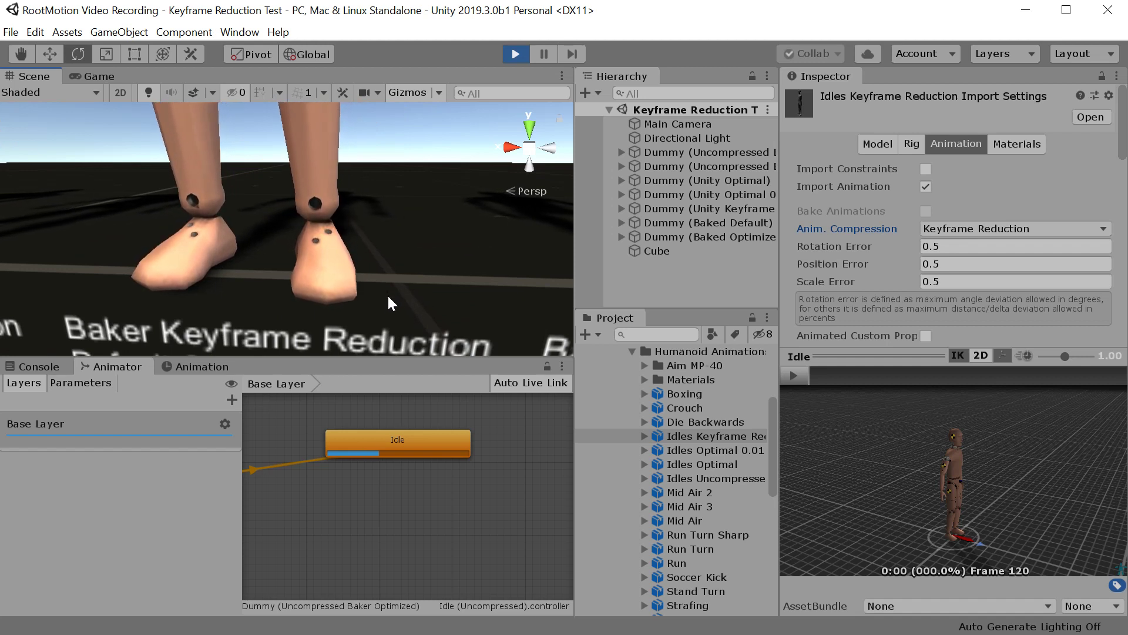
pyautogui.scroll(-5, 386, 293)
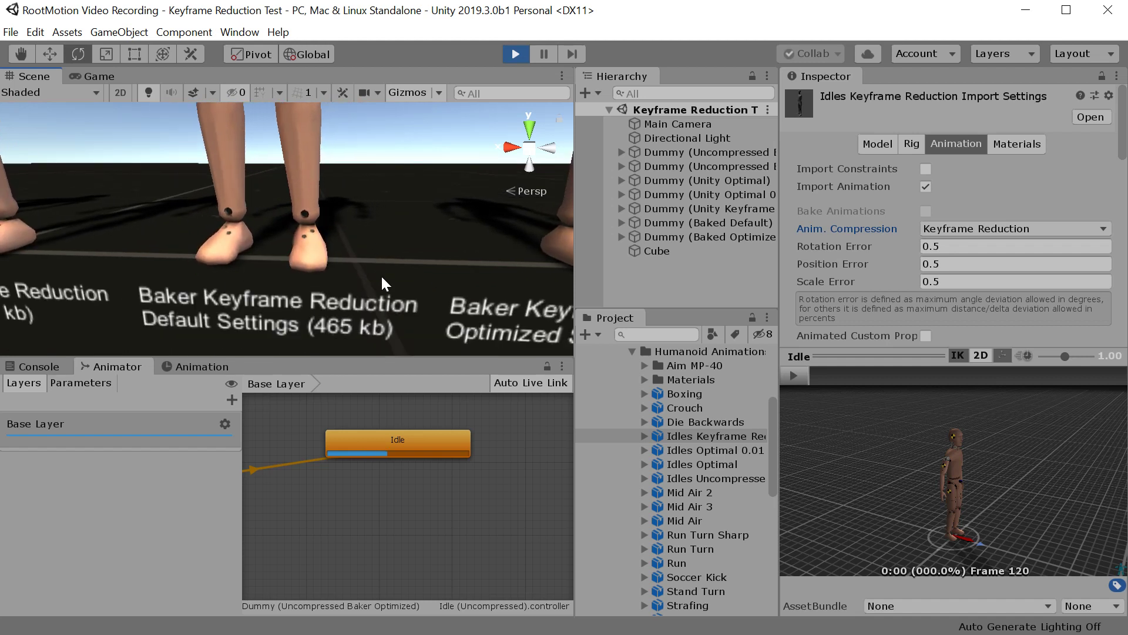
pyautogui.scroll(-2, 344, 302)
# Compare the Baker default dummy with the Unity Keyframe Reduction and Unity Optimal 0.01 Error dummies, checking their size labels
pyautogui.moveTo(329, 302); pyautogui.dragTo(403, 306, button='middle')
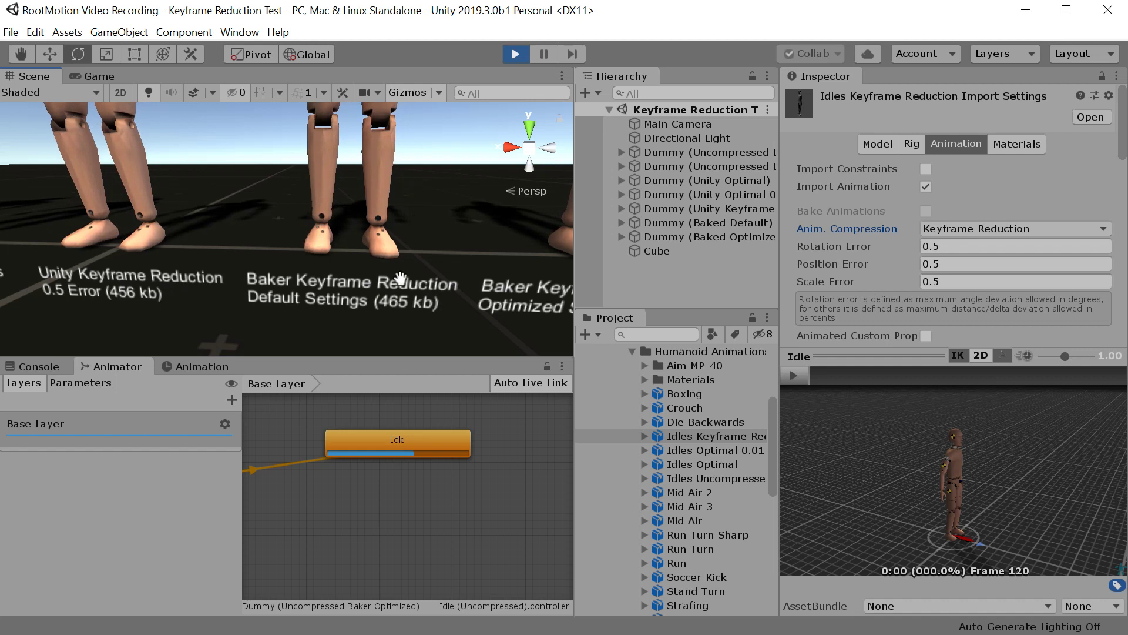
pyautogui.moveTo(401, 278); pyautogui.dragTo(488, 284, button='middle')
pyautogui.moveTo(235, 272); pyautogui.dragTo(423, 265, button='middle')
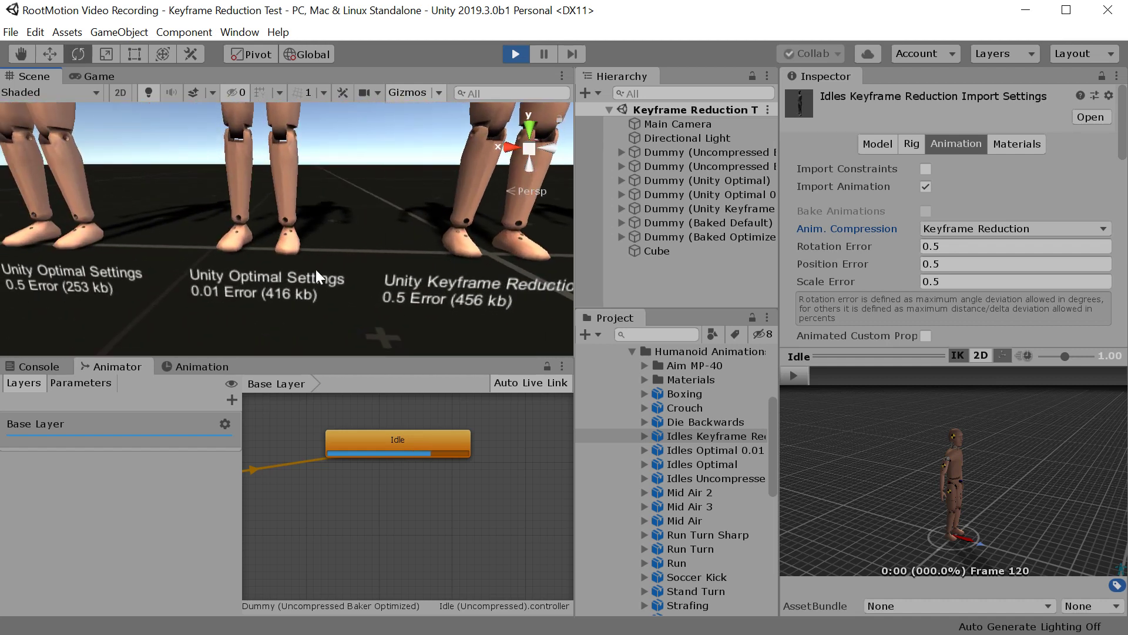
pyautogui.scroll(2, 230, 291)
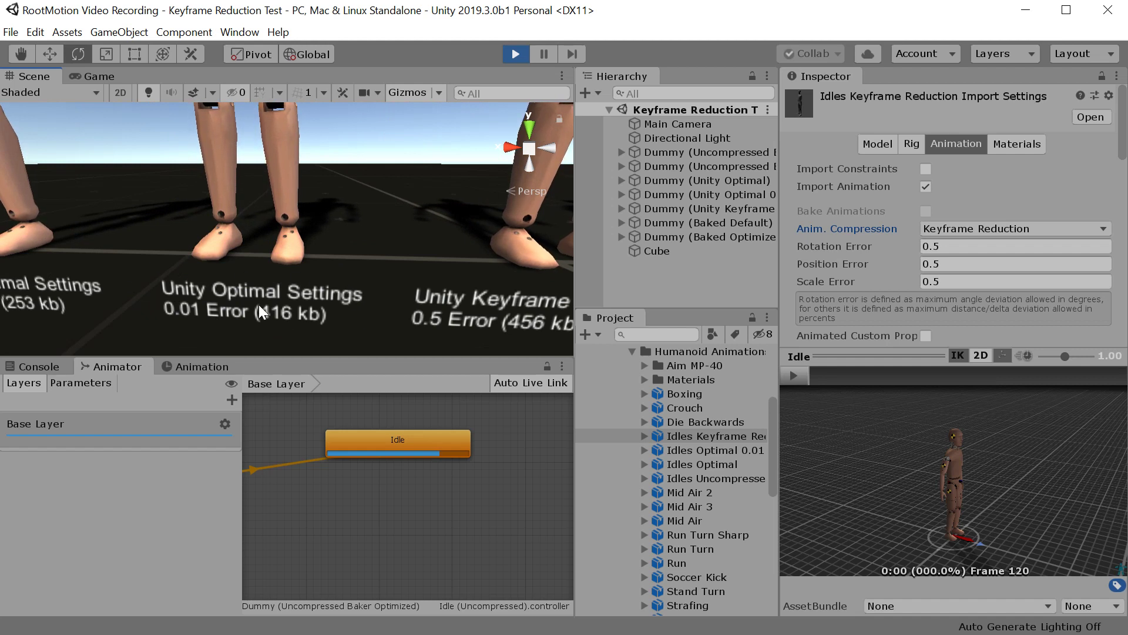
# Examine the foot motion and size label of the Baker Keyframe Reduction Optimized Settings dummy
pyautogui.scroll(-4, 386, 273)
pyautogui.moveTo(469, 265); pyautogui.dragTo(181, 264, button='middle')
pyautogui.scroll(3, 332, 285)
pyautogui.moveTo(355, 285); pyautogui.dragTo(305, 266, button='middle')
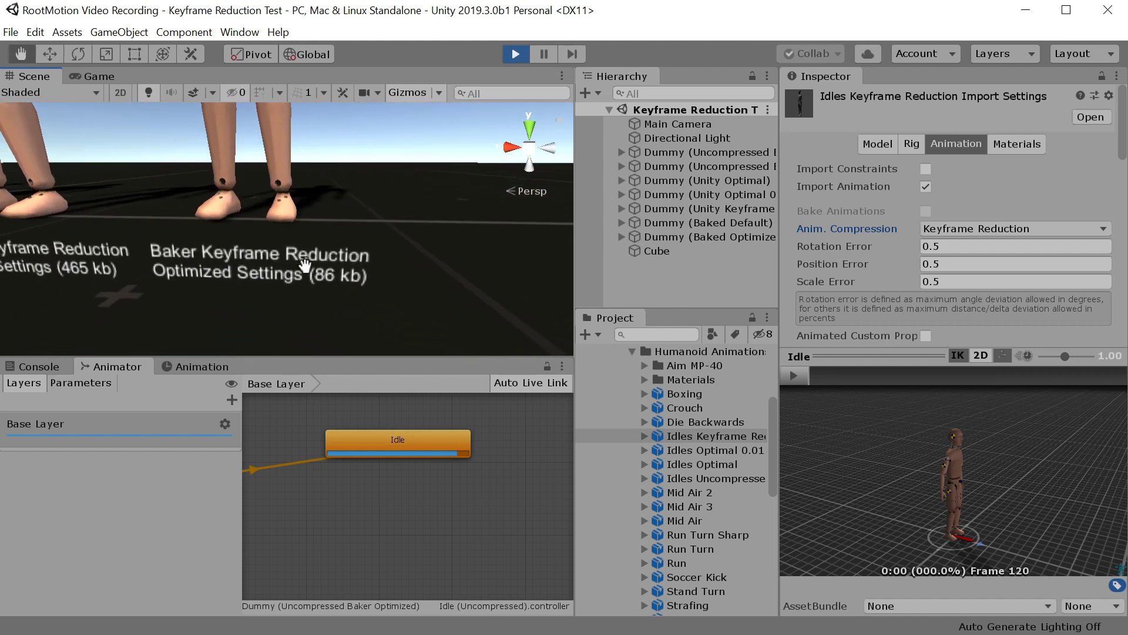
pyautogui.scroll(3, 218, 274)
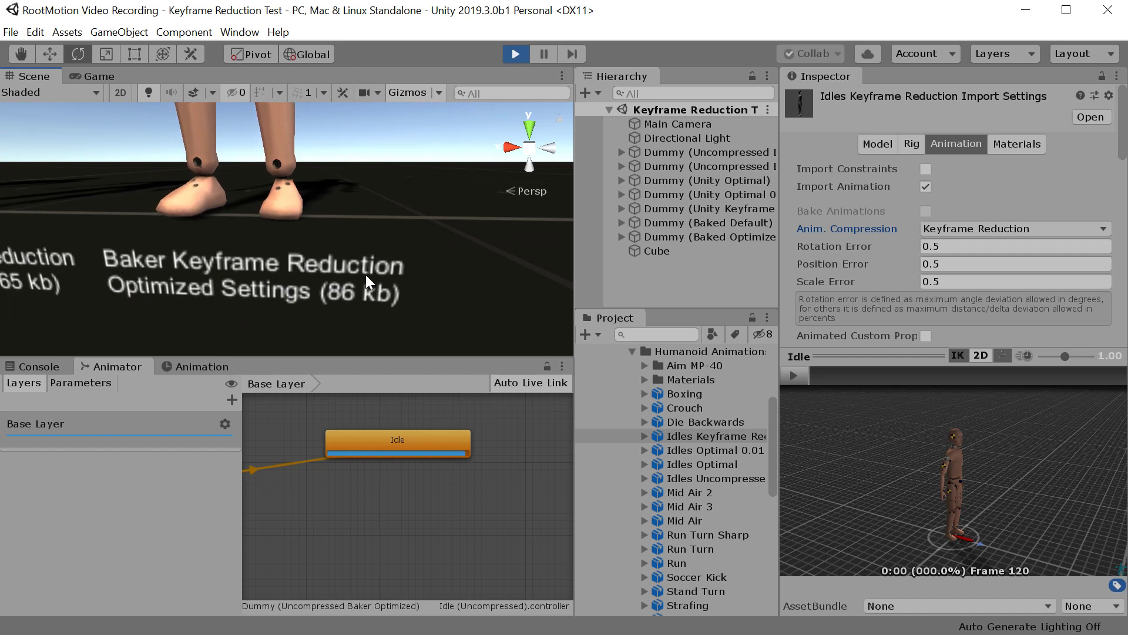
pyautogui.moveTo(277, 238); pyautogui.dragTo(319, 292, button='middle')
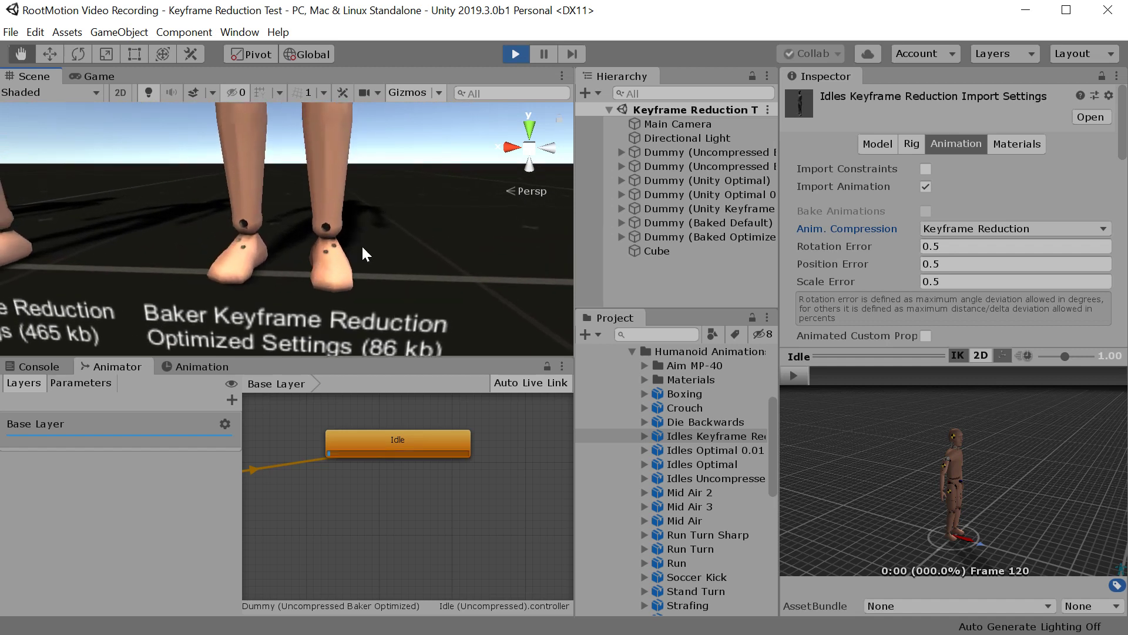
# Review the Humanoid Baker settings of Dummy (Uncompressed Baker Optimized) and check them against the Baker optimized dummy's motion
pyautogui.click(689, 164)
pyautogui.scroll(-5, 1020, 451)
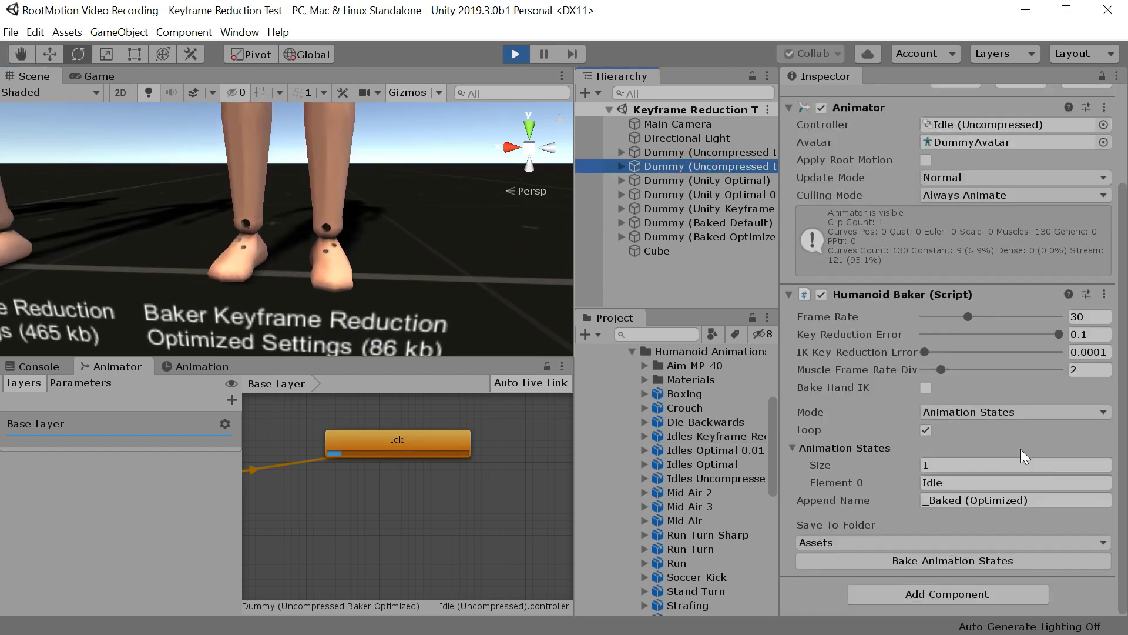
pyautogui.moveTo(319, 267); pyautogui.dragTo(308, 232, button='middle')
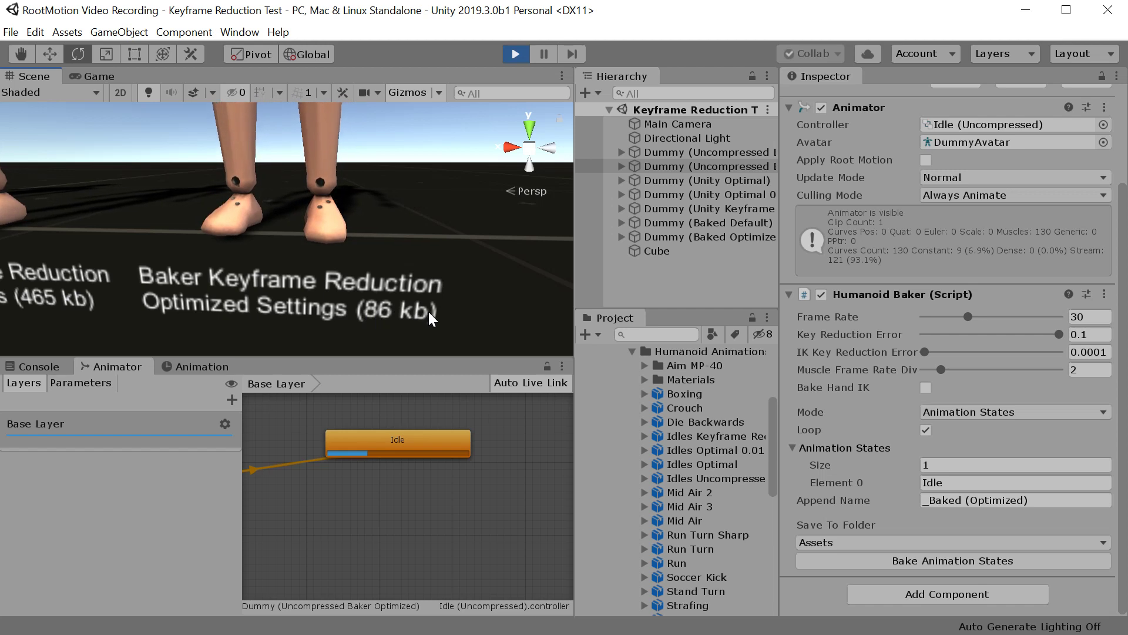
pyautogui.scroll(-3, 429, 308)
pyautogui.moveTo(393, 206); pyautogui.dragTo(404, 271, button='middle')
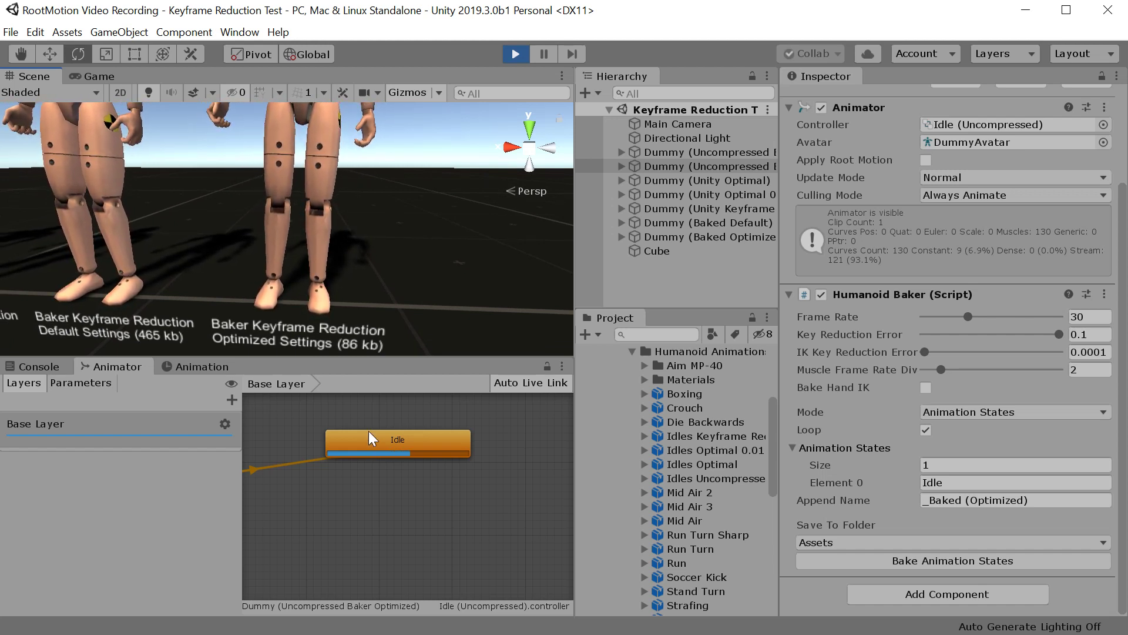
# Open the Unity Editor log in Notepad and locate the build report's list of used assets sorted by uncompressed size
pyautogui.click(38, 366)
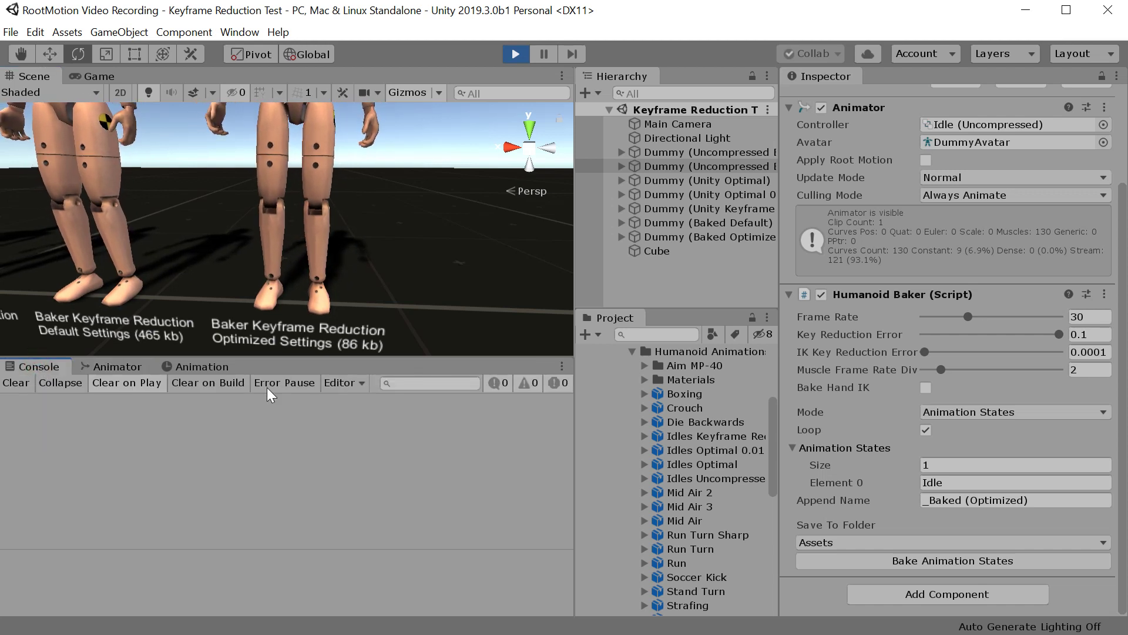
pyautogui.click(561, 366)
pyautogui.click(594, 390)
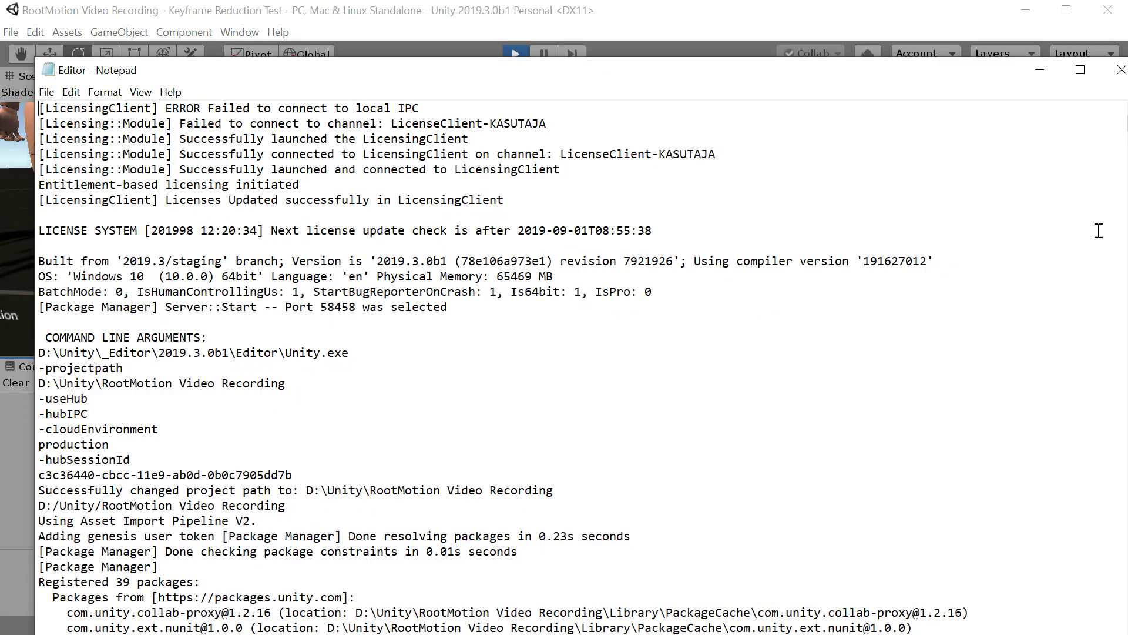
pyautogui.moveTo(1127, 123); pyautogui.dragTo(1127, 573)
pyautogui.scroll(20, 531, 450)
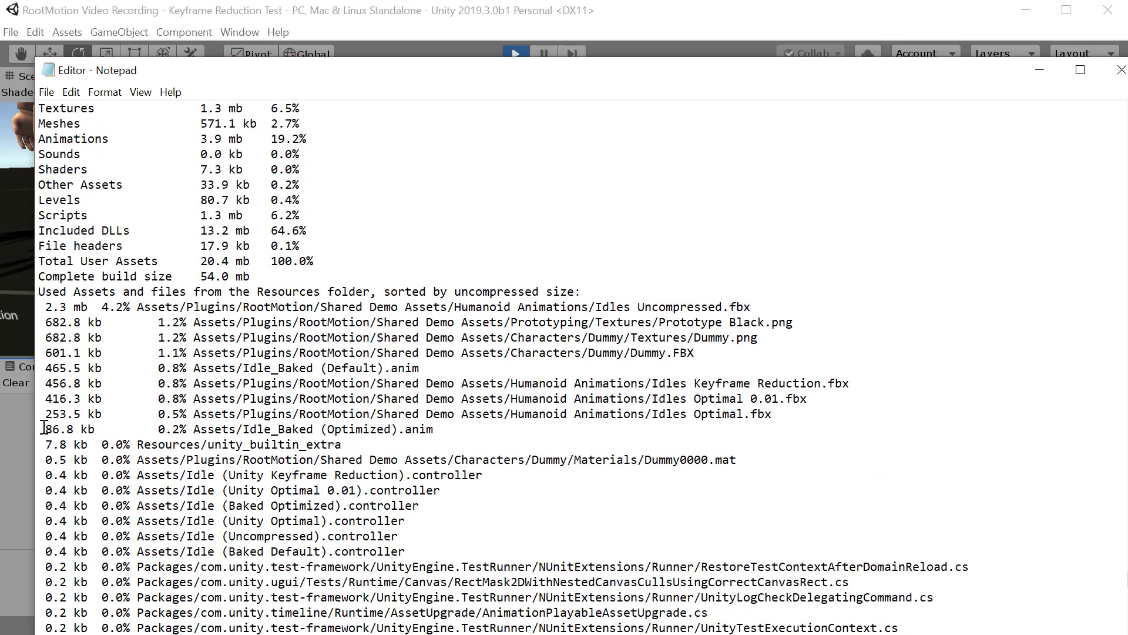
# Highlight the size entries of Idle_Baked (Optimized).anim, Idles Optimal.fbx and Idles Optimal 0.01.fbx one after another to compare them
pyautogui.moveTo(47, 427); pyautogui.dragTo(446, 429)
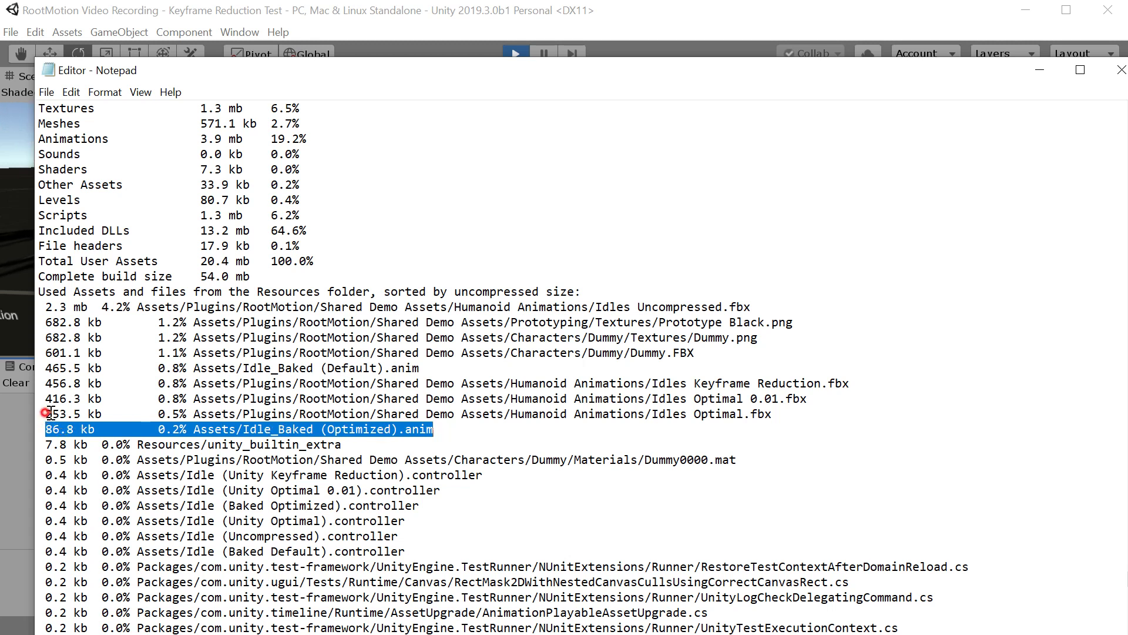
pyautogui.moveTo(49, 412); pyautogui.dragTo(782, 413)
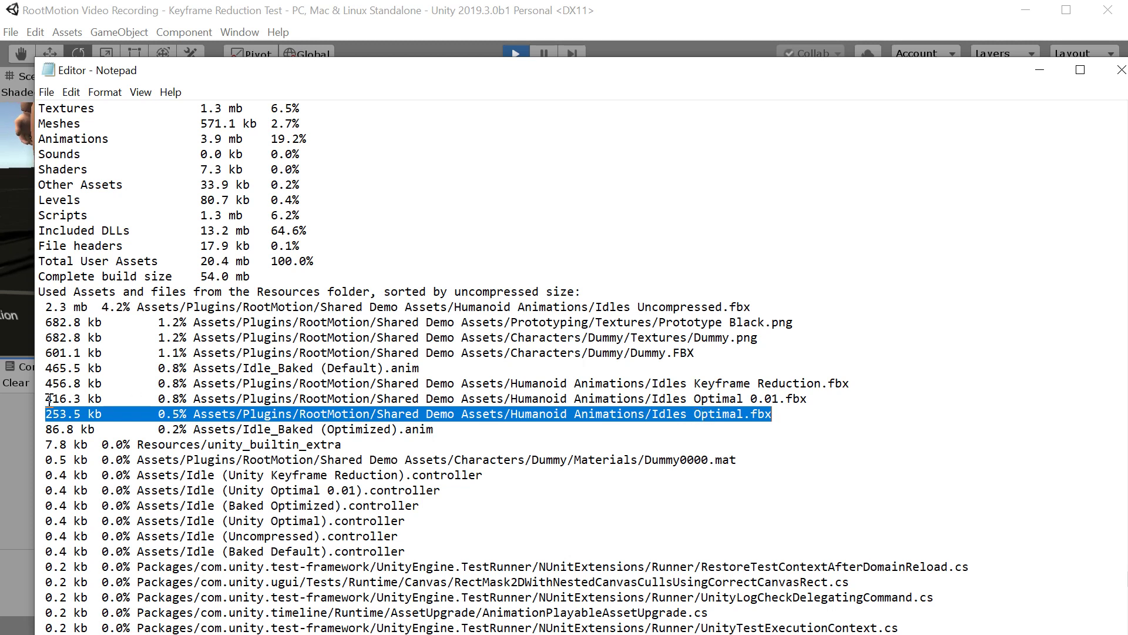
pyautogui.moveTo(49, 399); pyautogui.dragTo(849, 395)
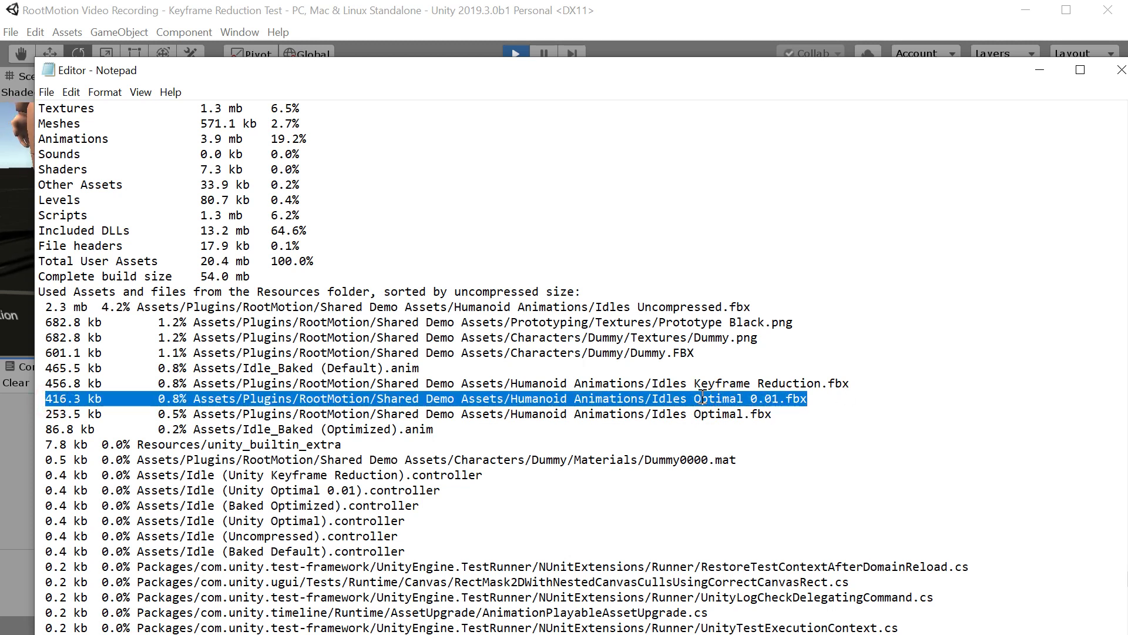